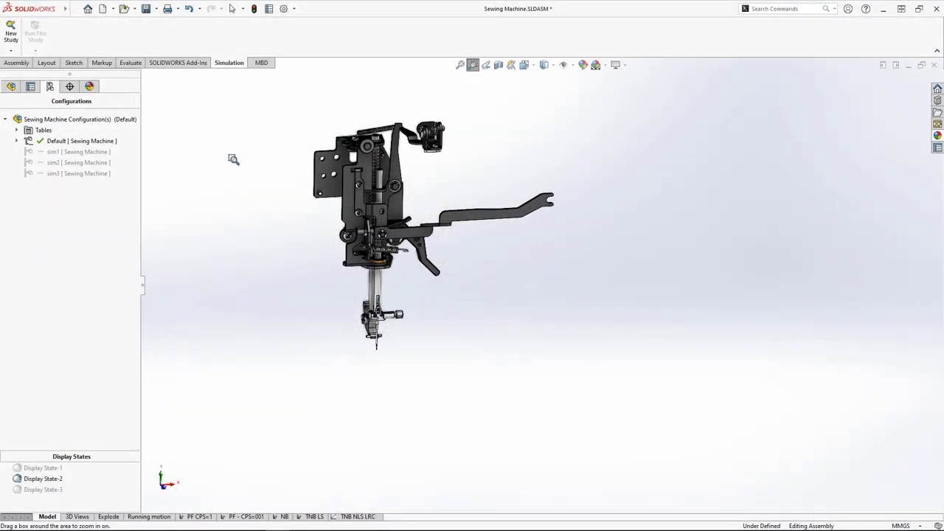
Swing the lever to check the linkage, then switch to sim1 and swing the isolated lever again.
drag(265, 101, 563, 382)
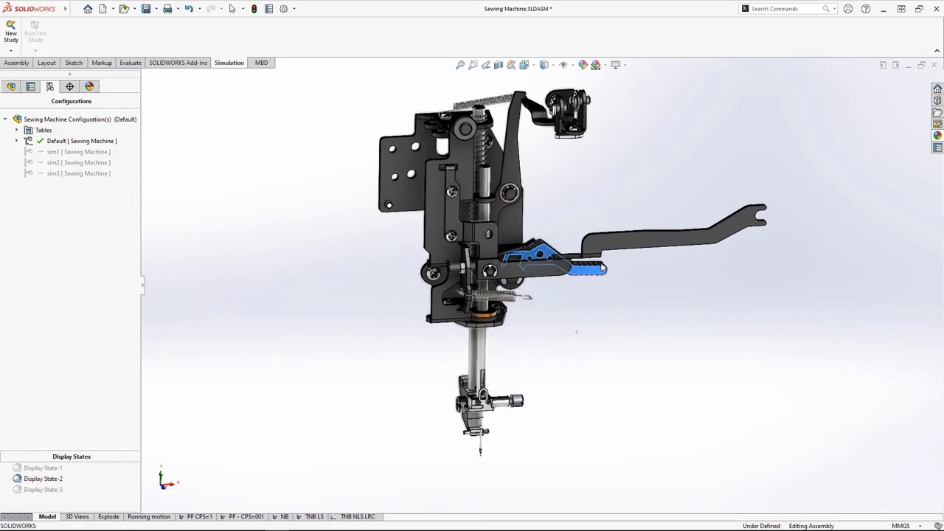
drag(587, 302, 574, 324)
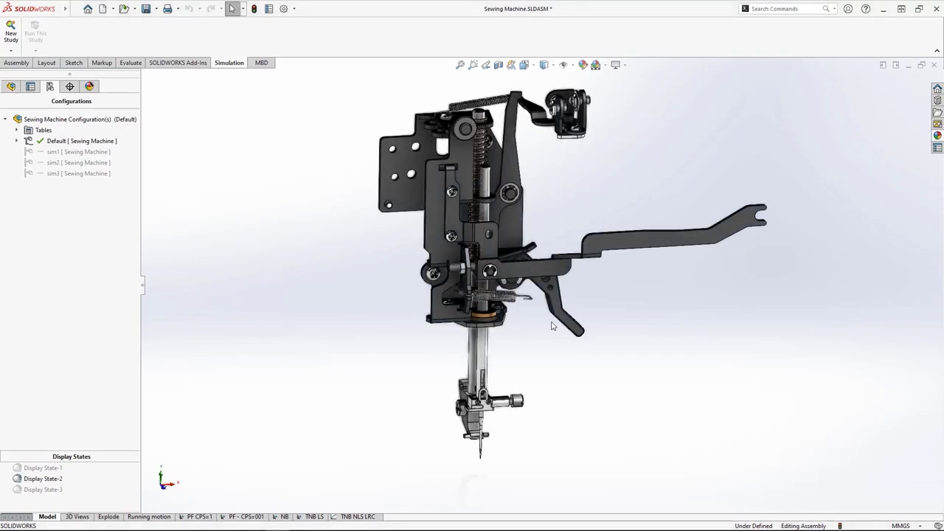
double_click(81, 152)
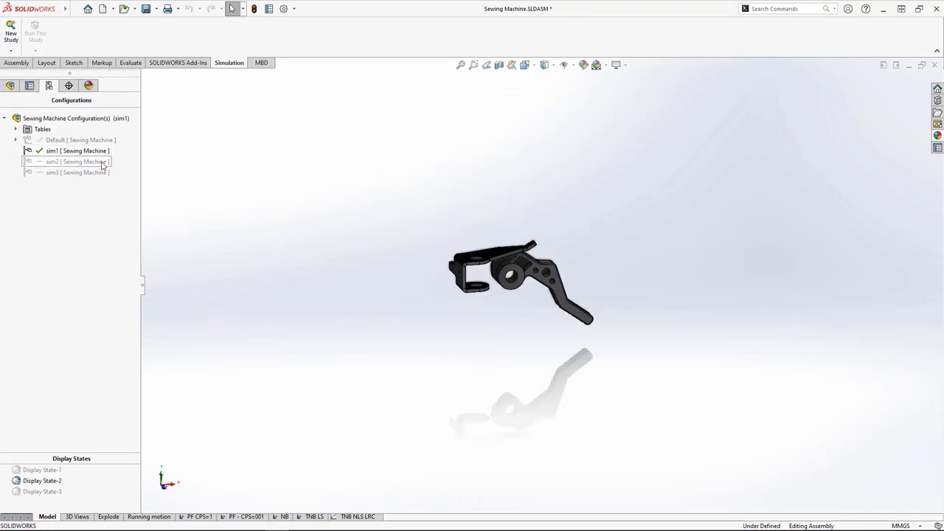
drag(369, 211, 680, 367)
middle_drag(699, 255, 728, 301)
click(719, 310)
drag(729, 301, 718, 400)
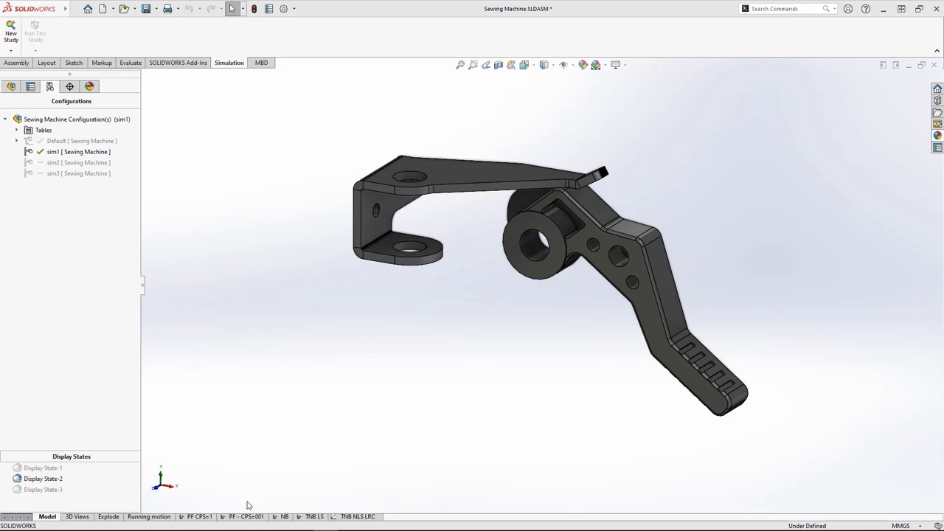
In the PF CPS=1 study, inspect Local Interaction-1's contact definition and close it unchanged.
click(198, 516)
click(15, 252)
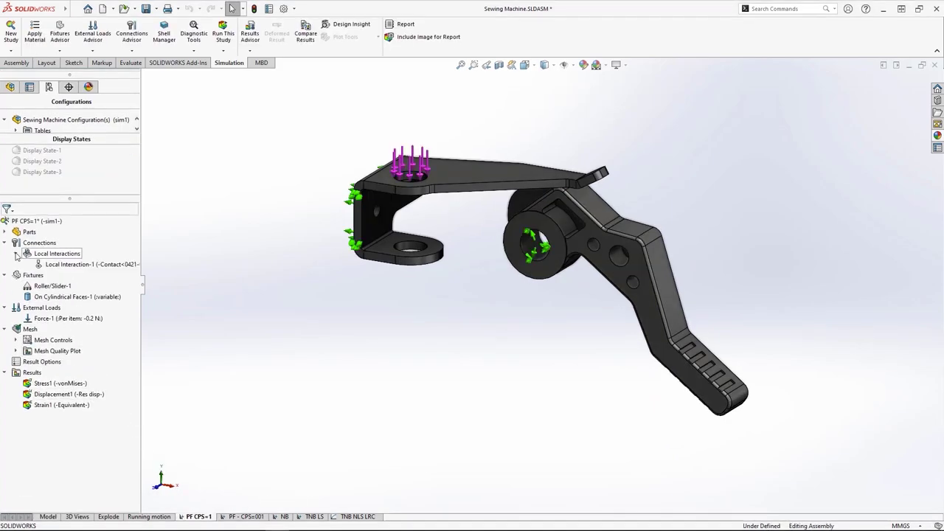
right_click(82, 264)
click(140, 273)
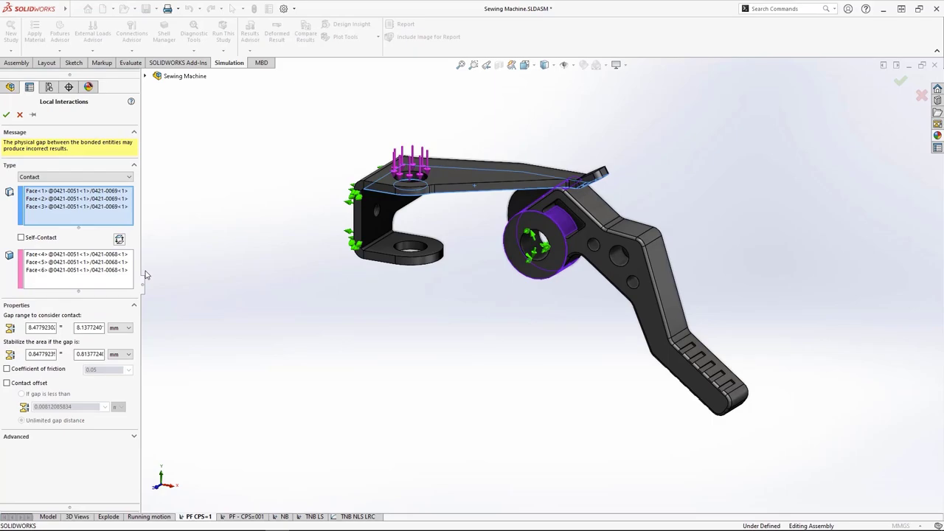
click(20, 116)
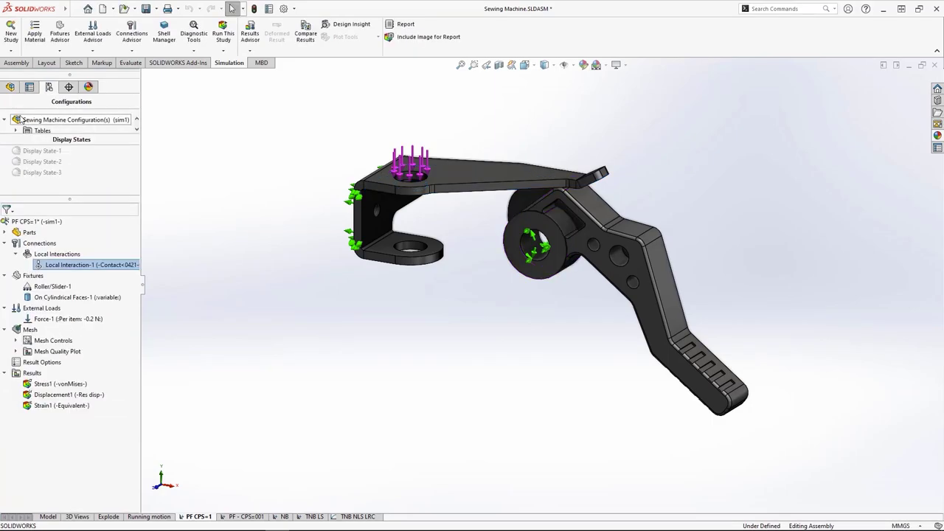
right_click(40, 221)
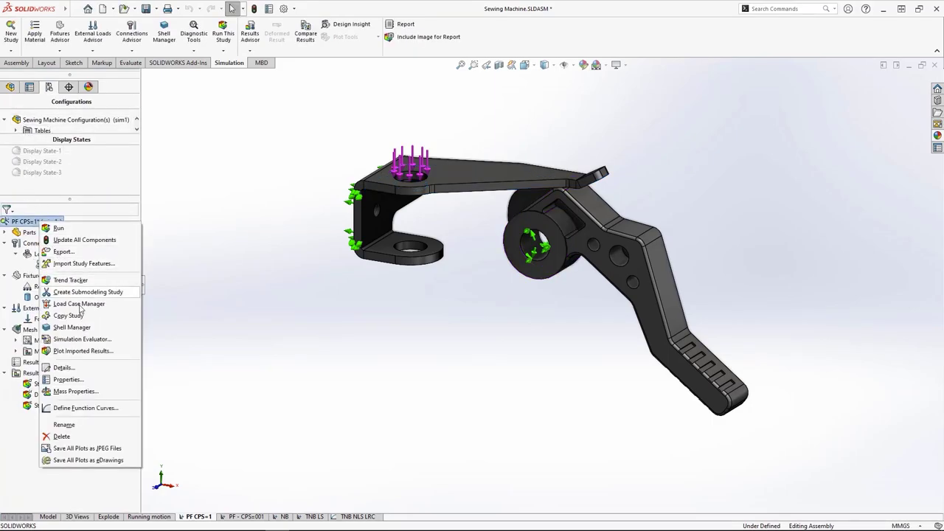
Open the PF CPS=1 study's Properties to review its options.
click(102, 377)
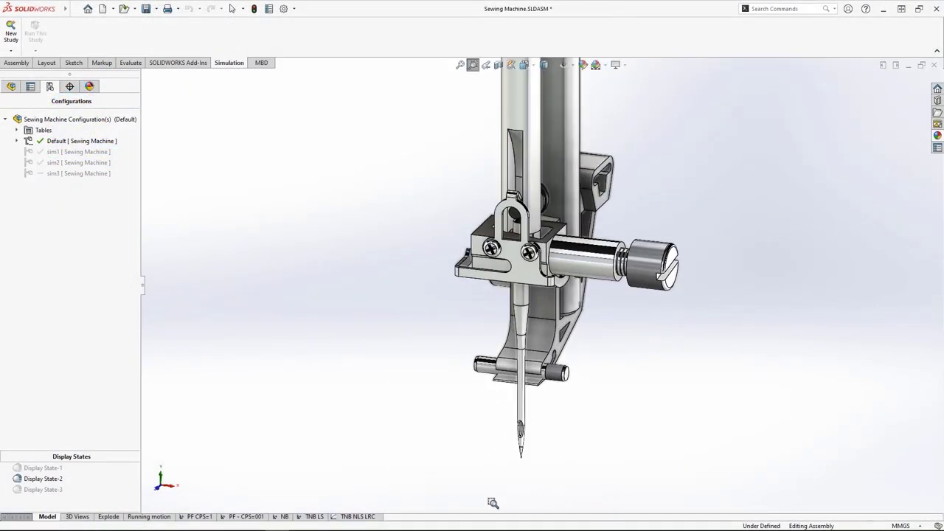
In the NB study, exclude the two clamp screws from analysis.
click(276, 517)
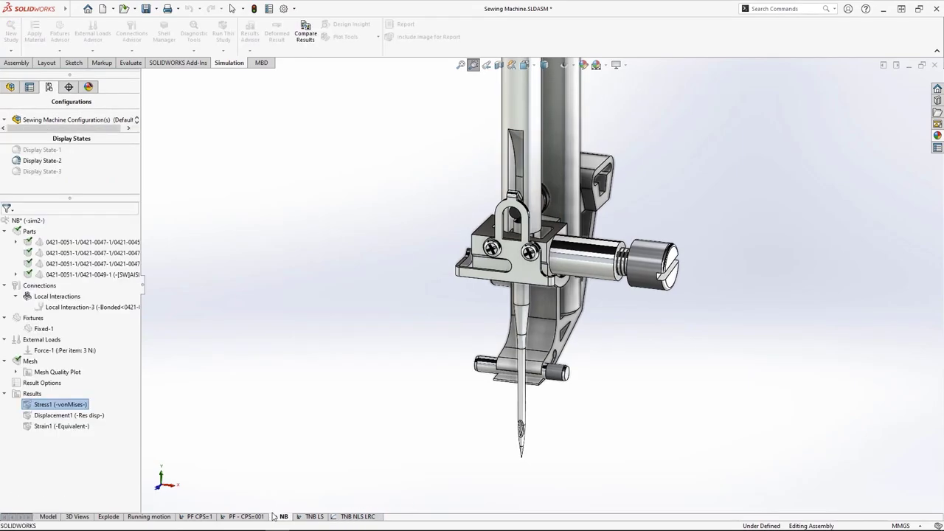
right_click(112, 332)
click(129, 336)
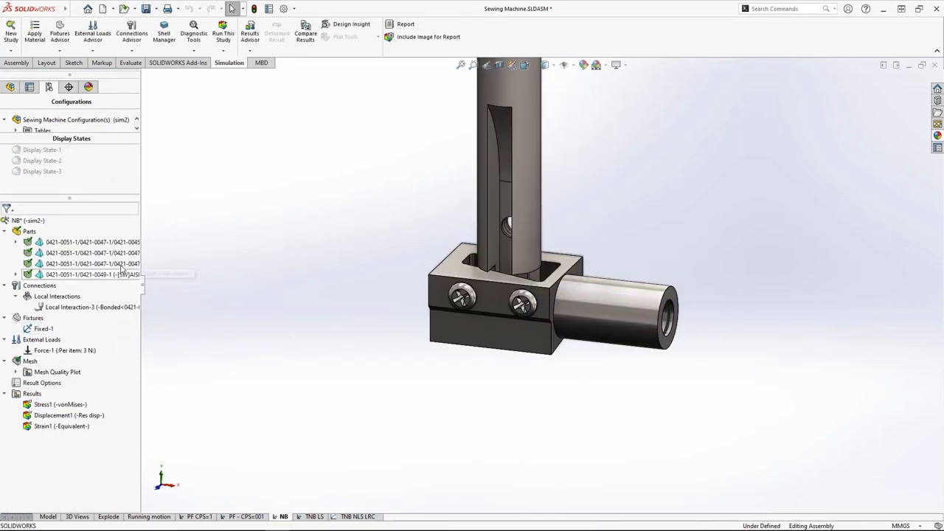
click(111, 252)
ctrl+click(116, 263)
right_click(116, 263)
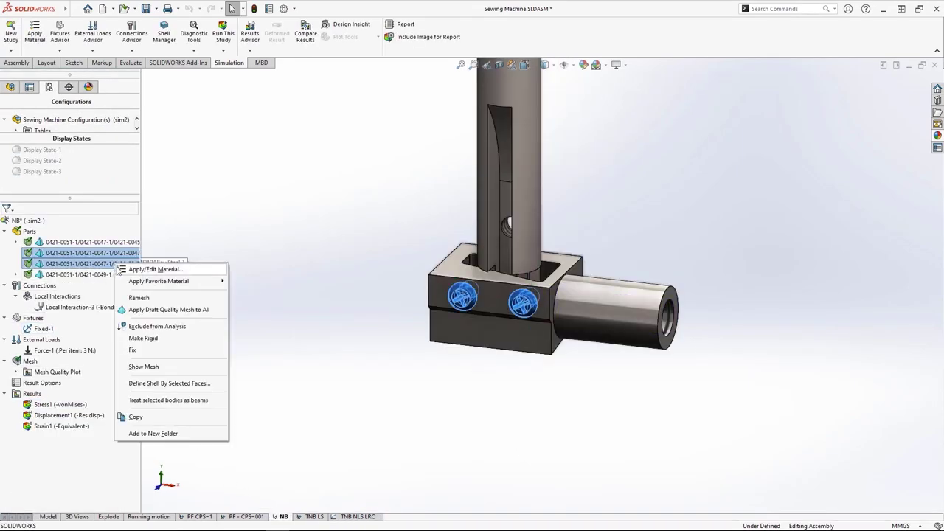
click(195, 327)
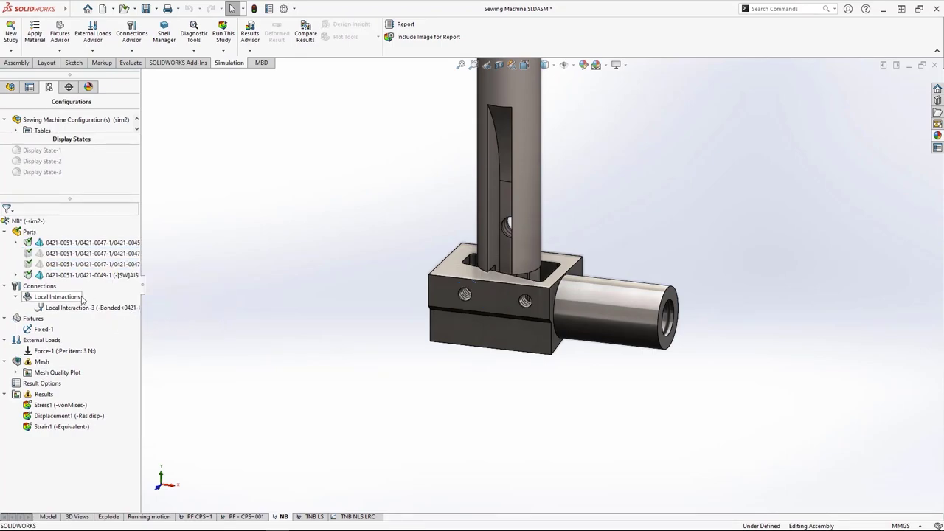
Add a bonded local interaction between the block top face and screw hole face, then run the study.
right_click(82, 299)
click(118, 319)
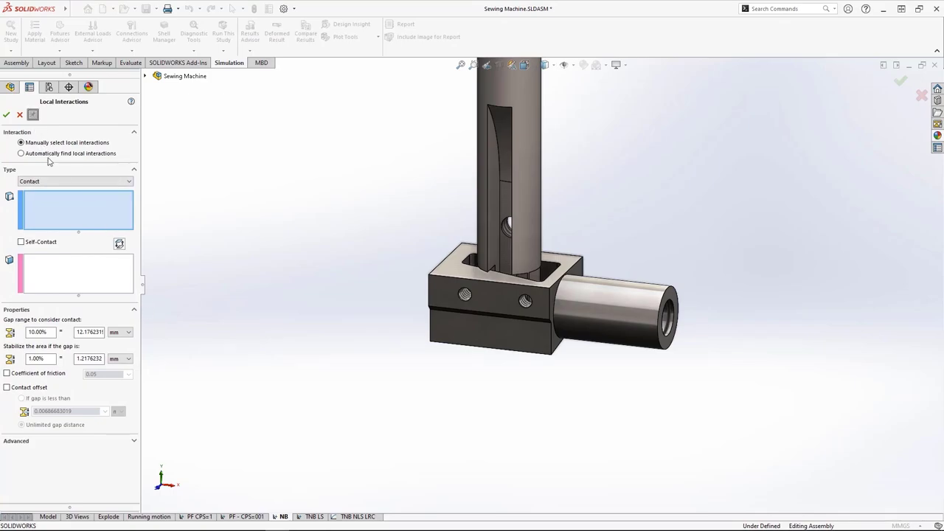
click(63, 182)
click(63, 197)
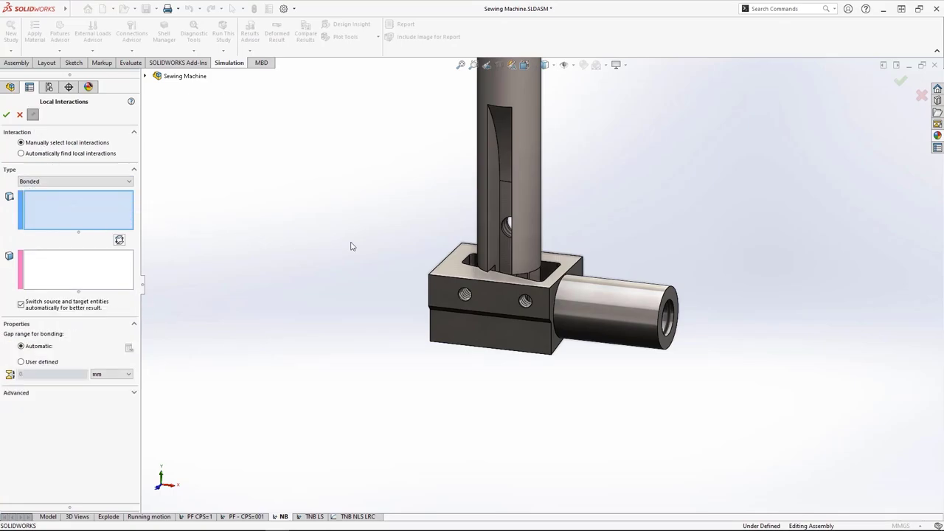
click(463, 262)
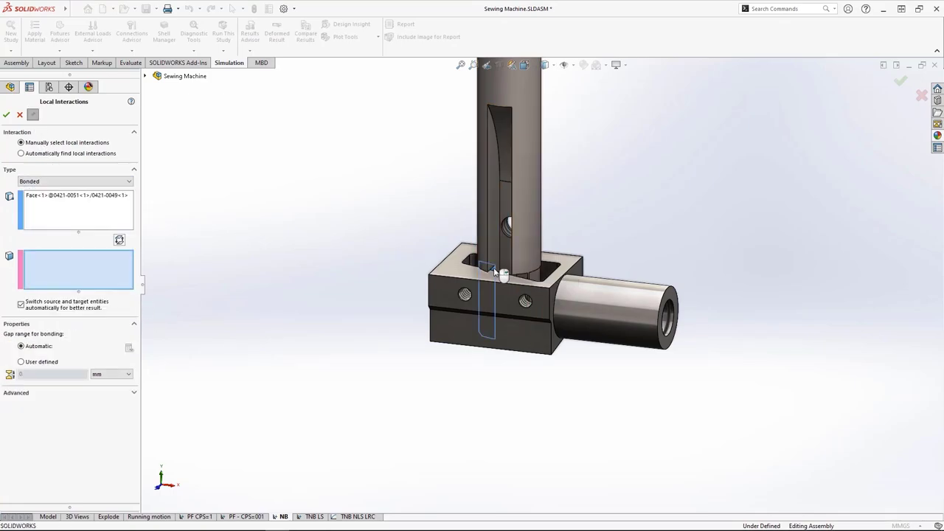
click(465, 296)
click(465, 295)
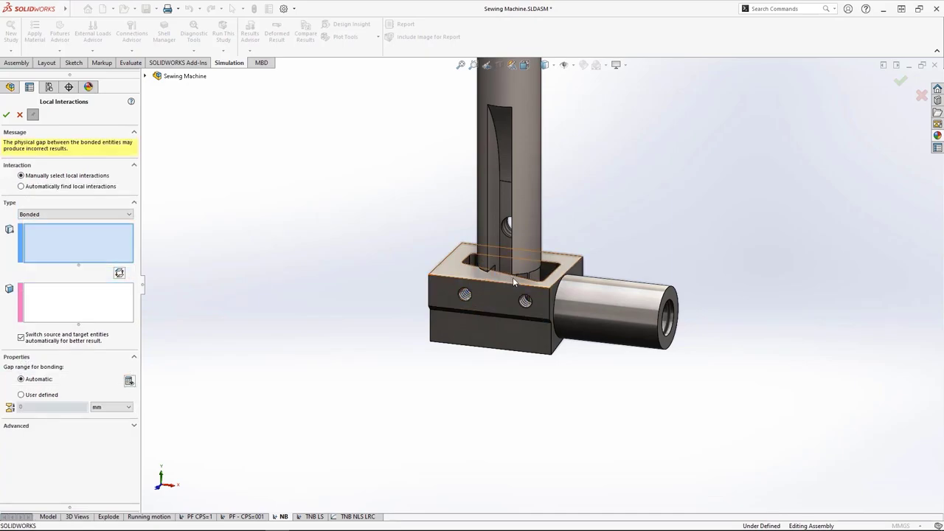
click(525, 278)
click(526, 302)
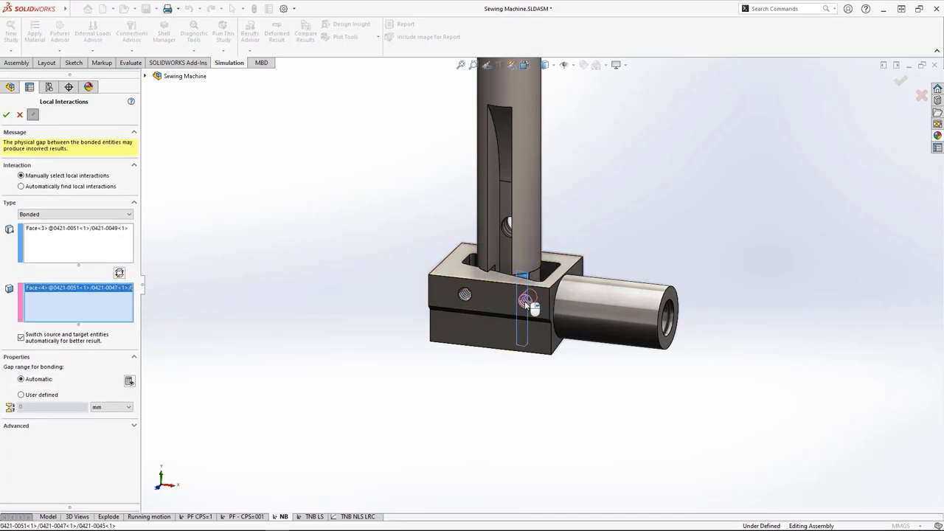
key(Return)
click(225, 36)
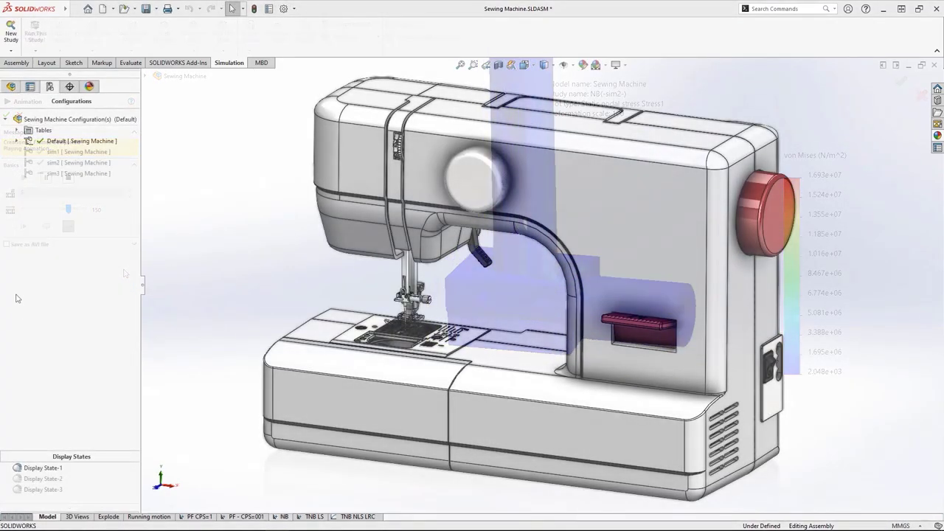
Switch to the shaft-mechanism display state and the sim3 configuration, fitting the model in view.
double_click(29, 490)
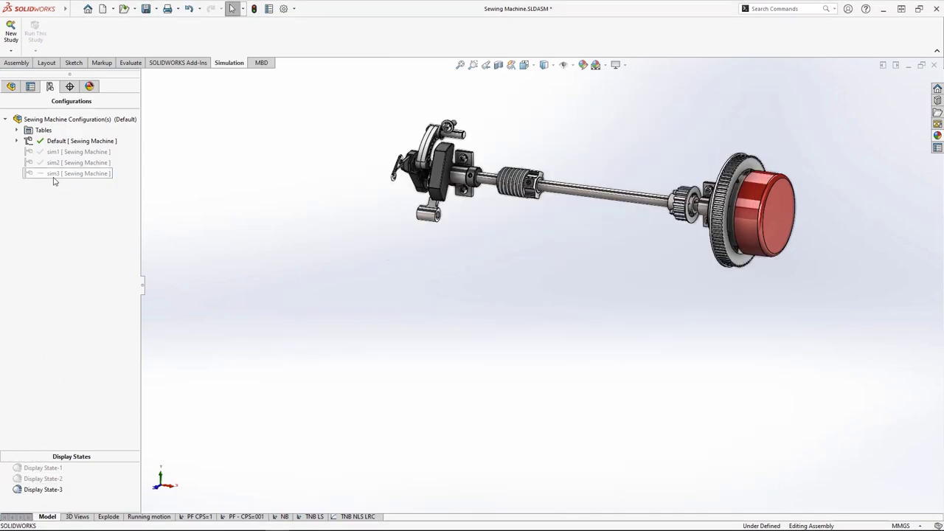
double_click(96, 171)
click(460, 65)
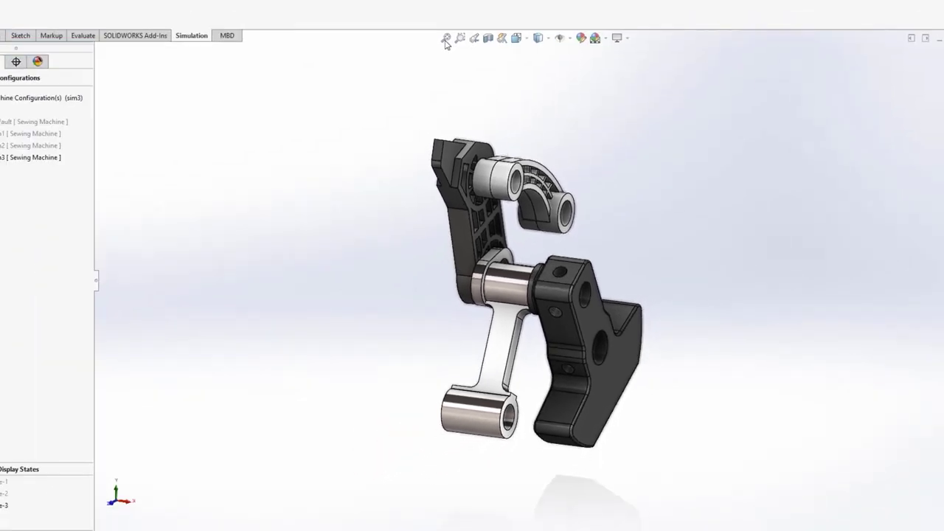
Run a Jacobian-ratio mesh quality diagnostic on the TNB LS study, flagging 5 poor elements.
click(313, 516)
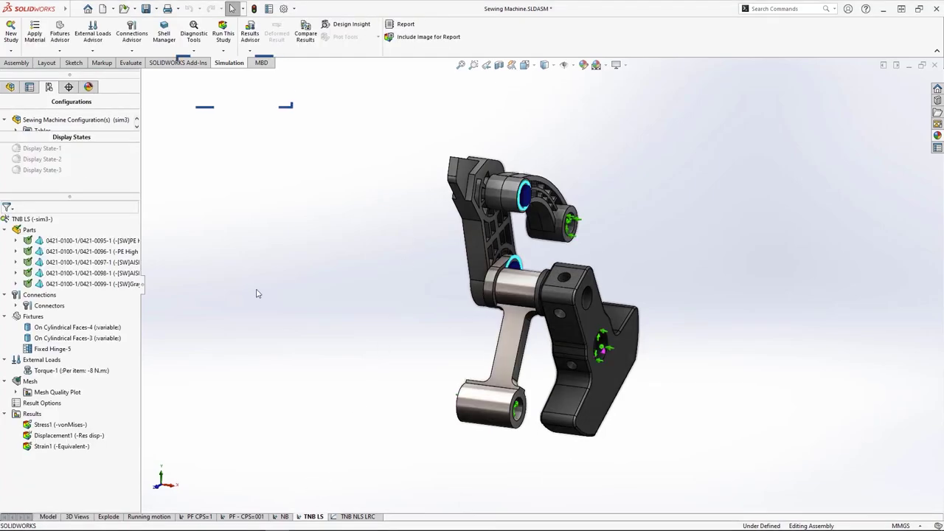
click(194, 49)
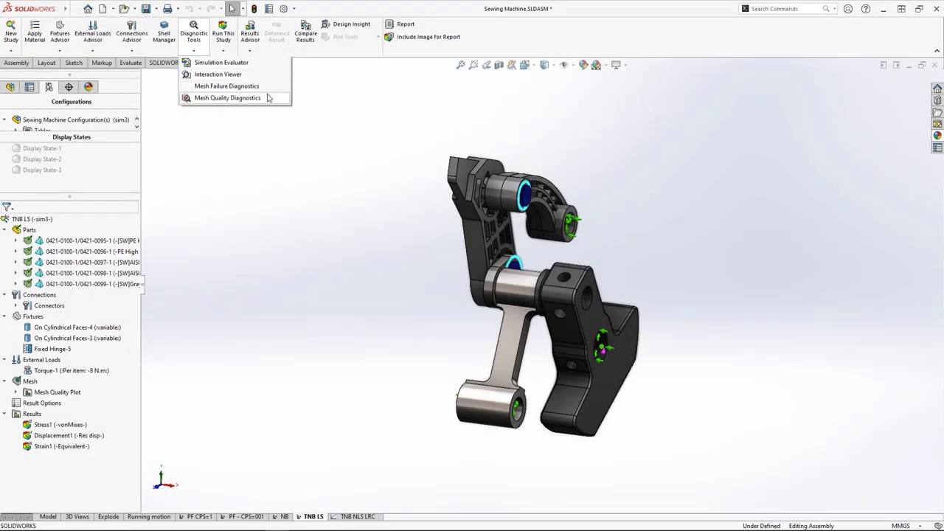
click(229, 98)
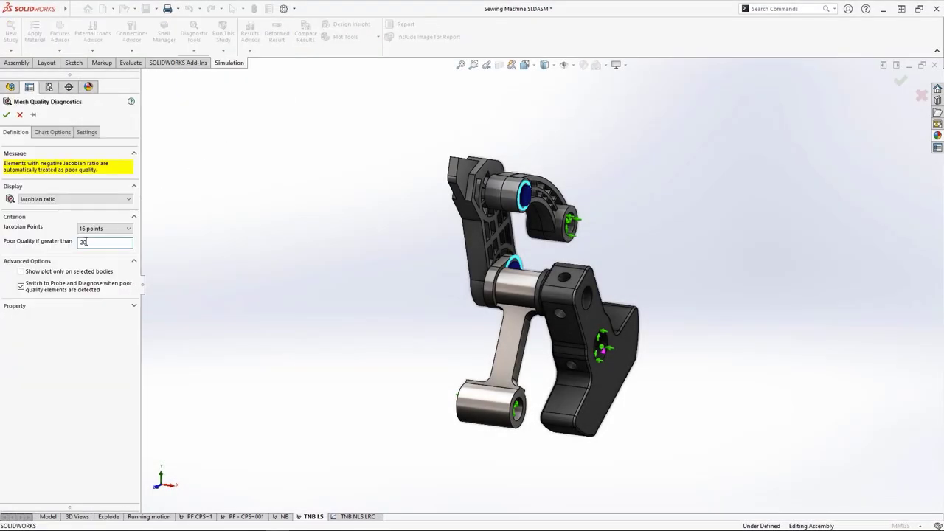
click(6, 116)
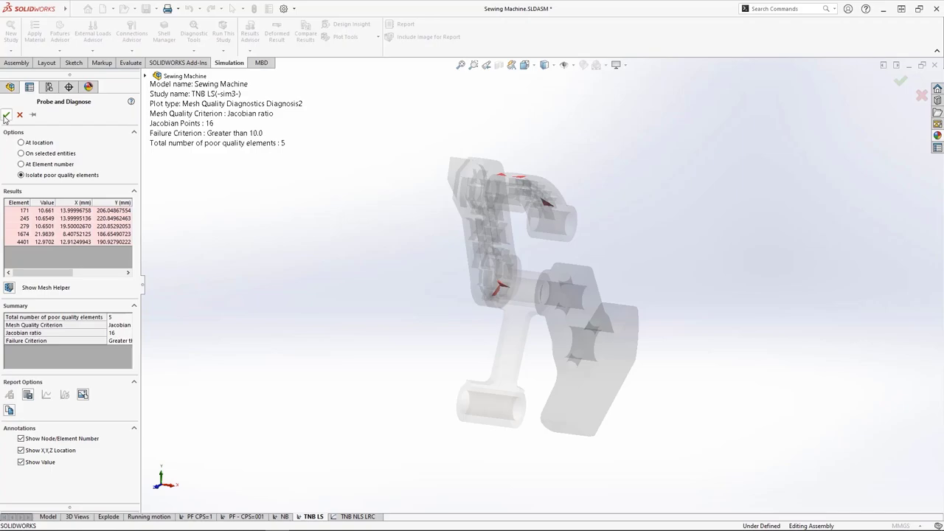
click(6, 117)
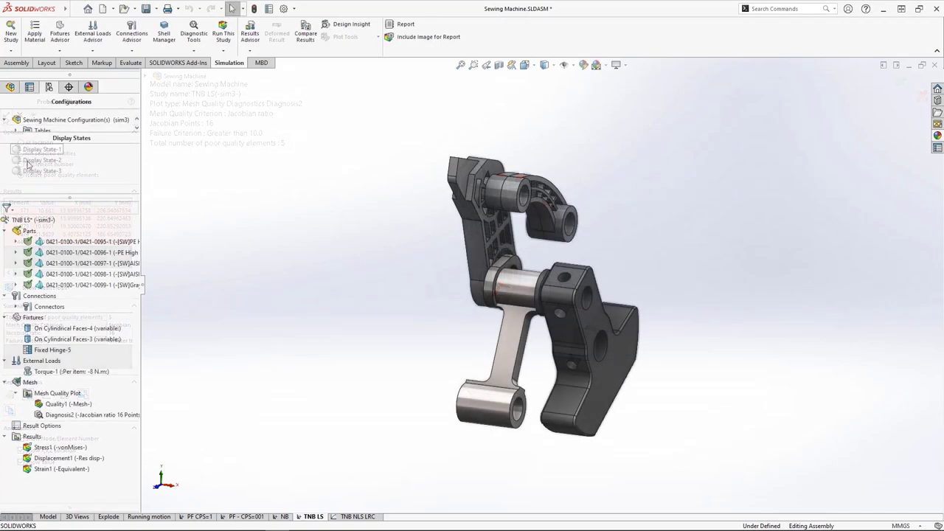
right_click(65, 298)
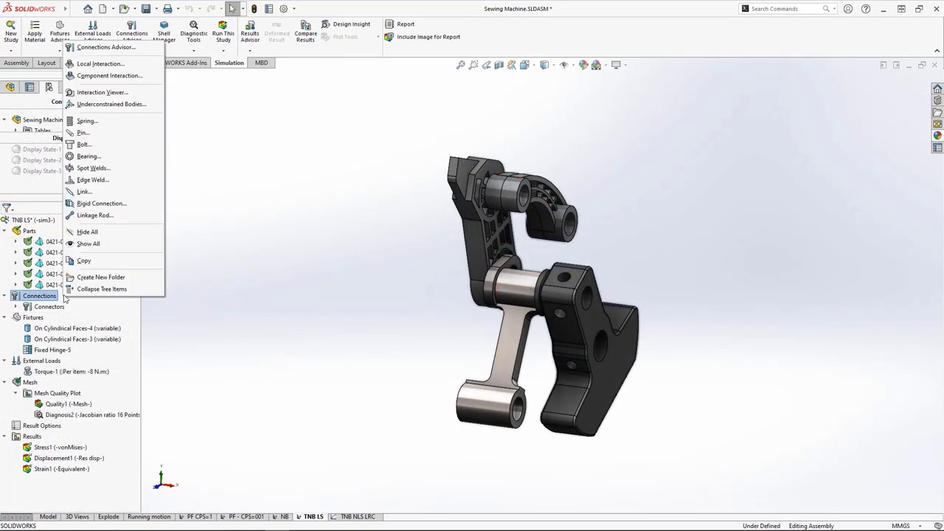
Calculate underconstrained bodies and animate Translation 1 of the free 3-body group.
click(147, 104)
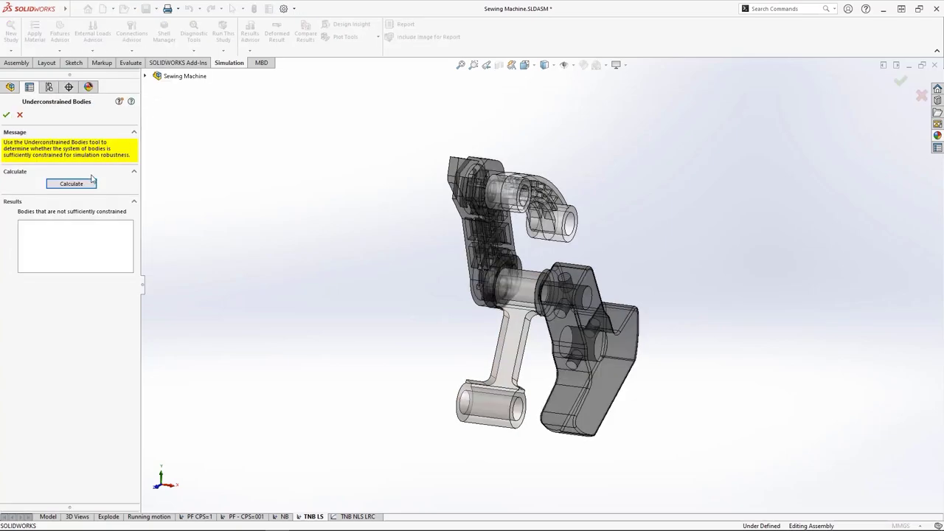
click(86, 185)
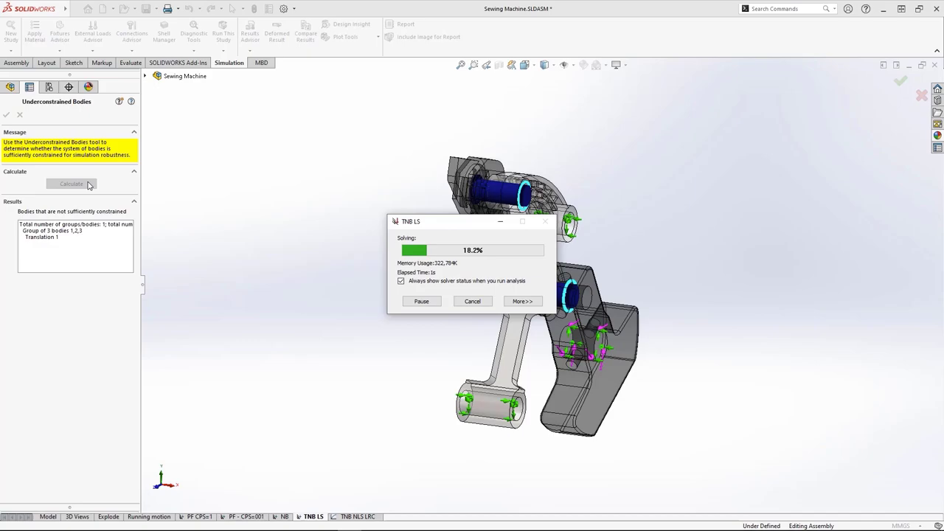
click(41, 236)
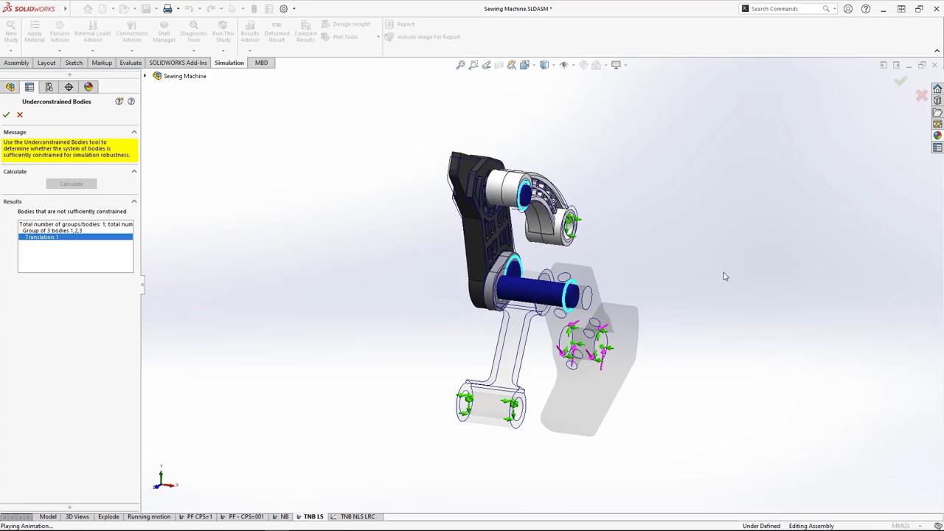
middle_drag(724, 276, 678, 284)
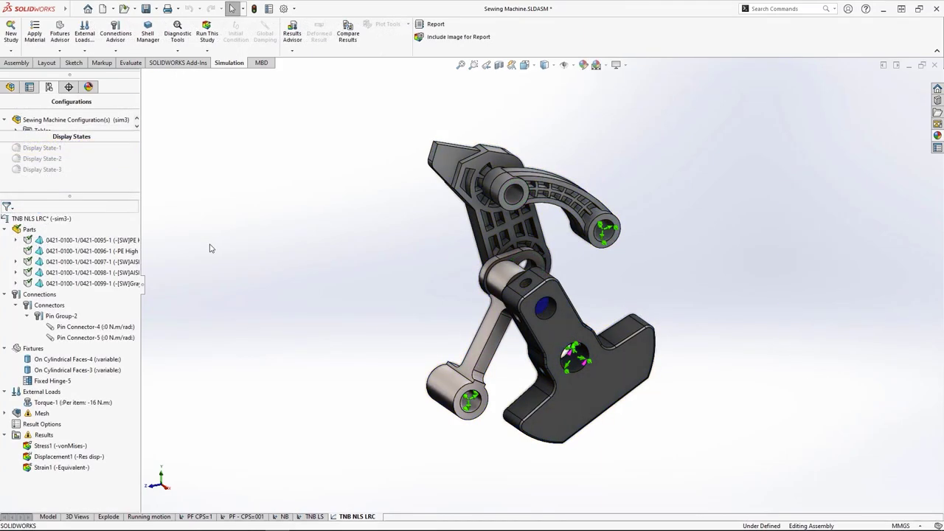
Exclude part 0096 from analysis and start a linkage rod between the two parts' holes.
right_click(94, 252)
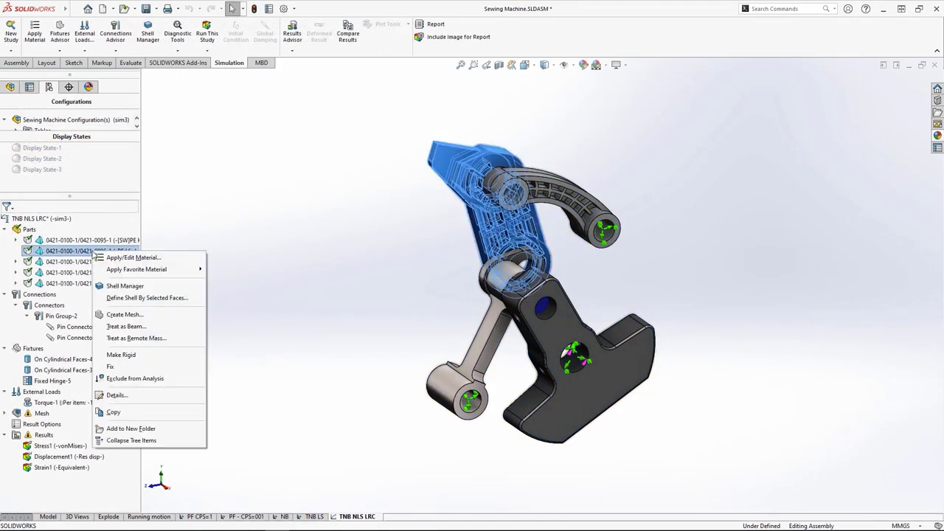
click(190, 379)
right_click(55, 294)
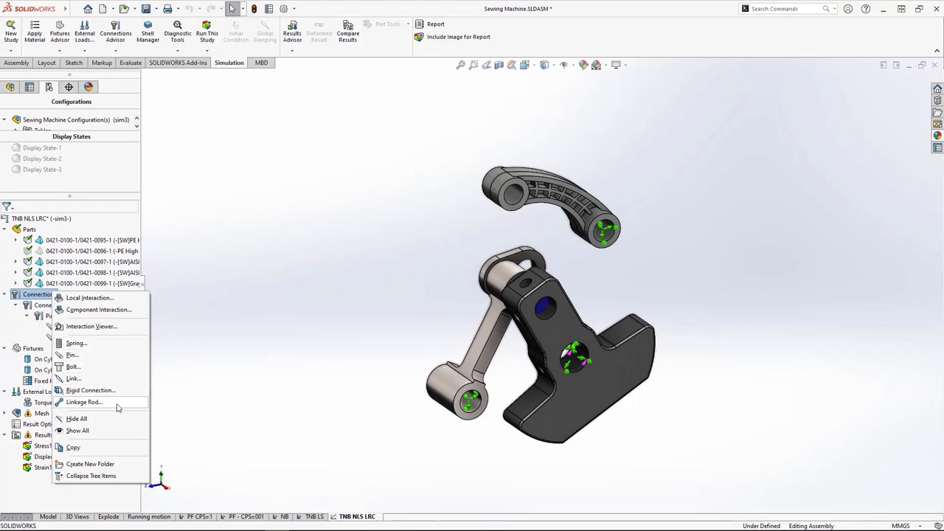
click(118, 402)
middle_drag(315, 310, 351, 307)
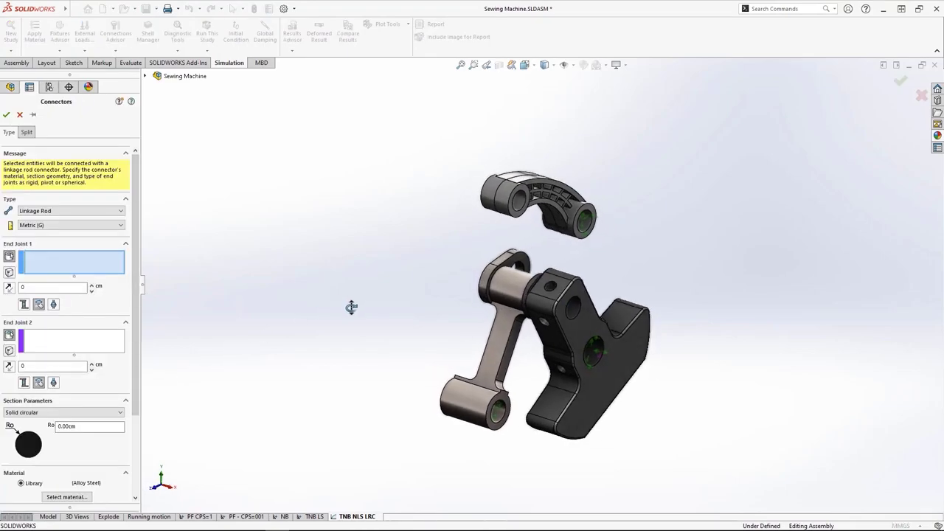
scroll(351, 290, down, 3)
click(509, 168)
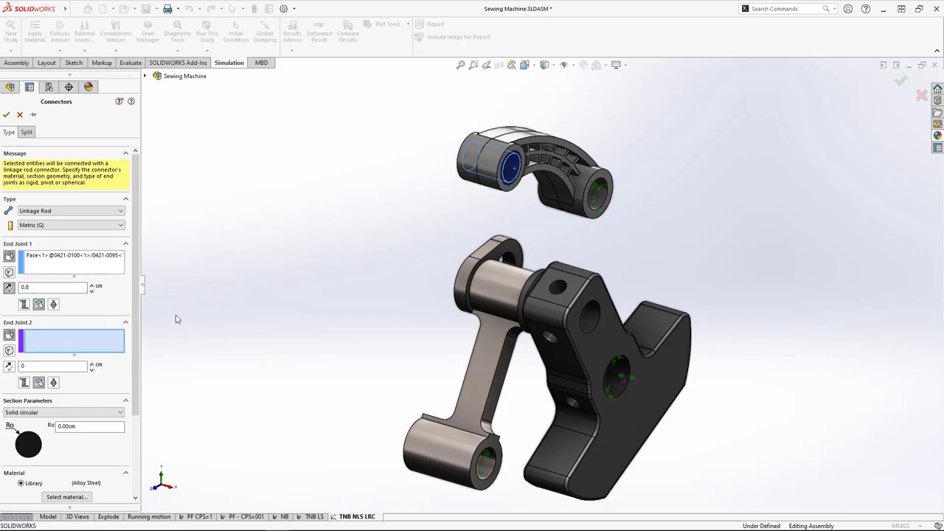
click(494, 262)
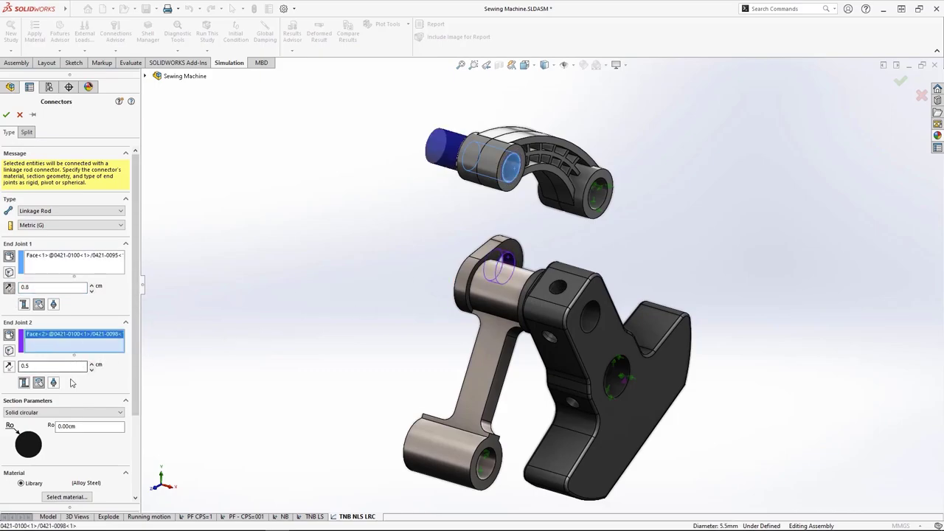
Give the linkage rod a solid rectangular section, width 1 and height 0.5 cm, and create it.
click(63, 413)
click(44, 422)
click(82, 427)
text(1)
click(82, 441)
text(0)
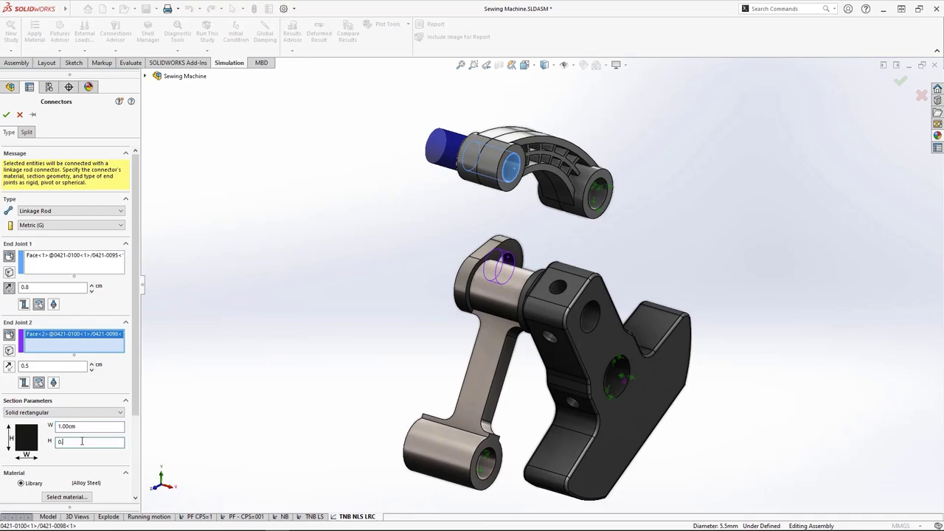
text(.5)
key(Return)
click(8, 116)
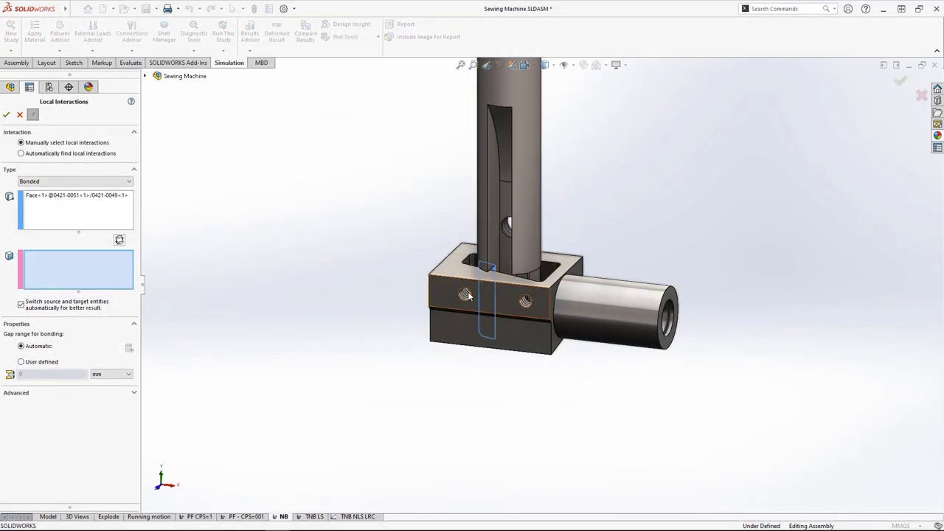
Pick the block's hole faces as source and target for the bonded interaction.
click(465, 295)
click(464, 295)
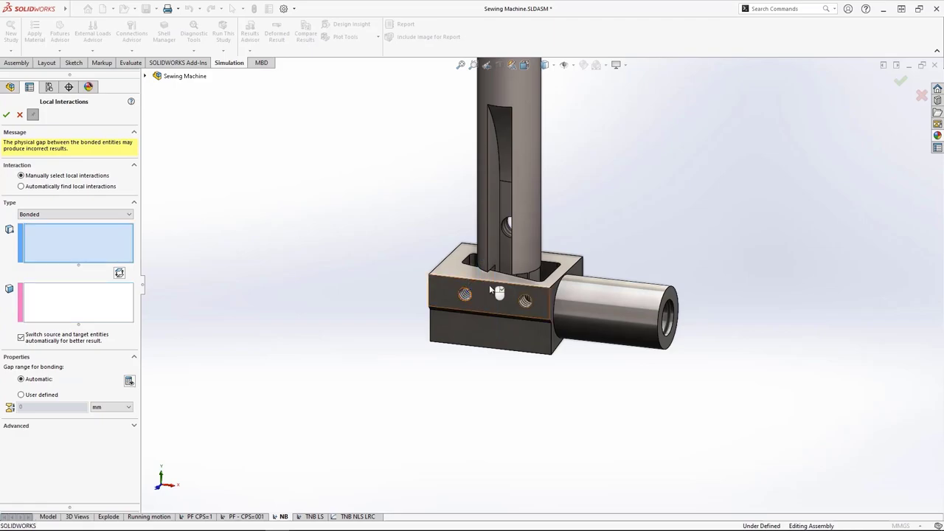
click(527, 279)
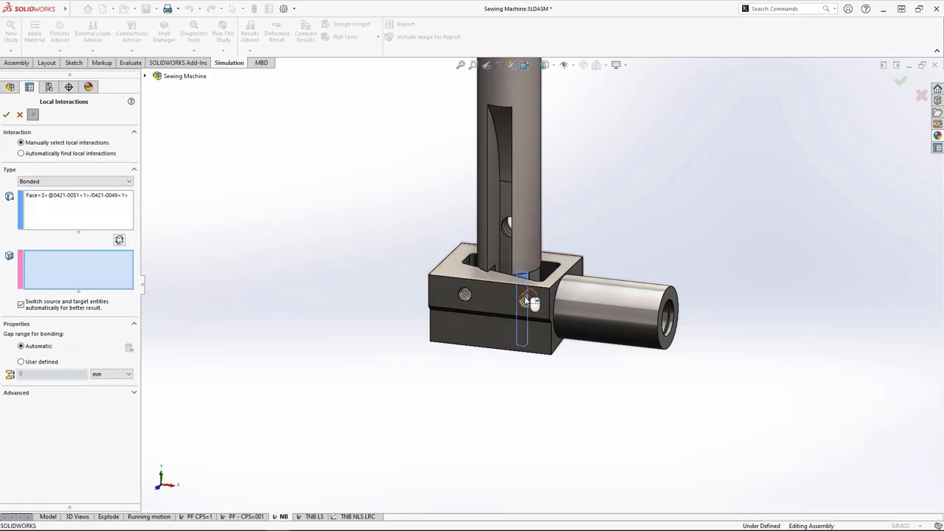
click(526, 279)
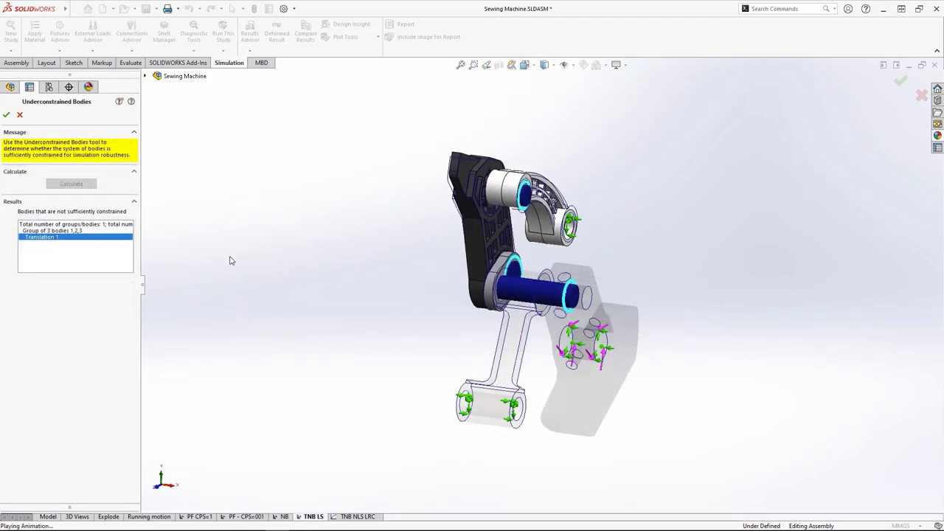